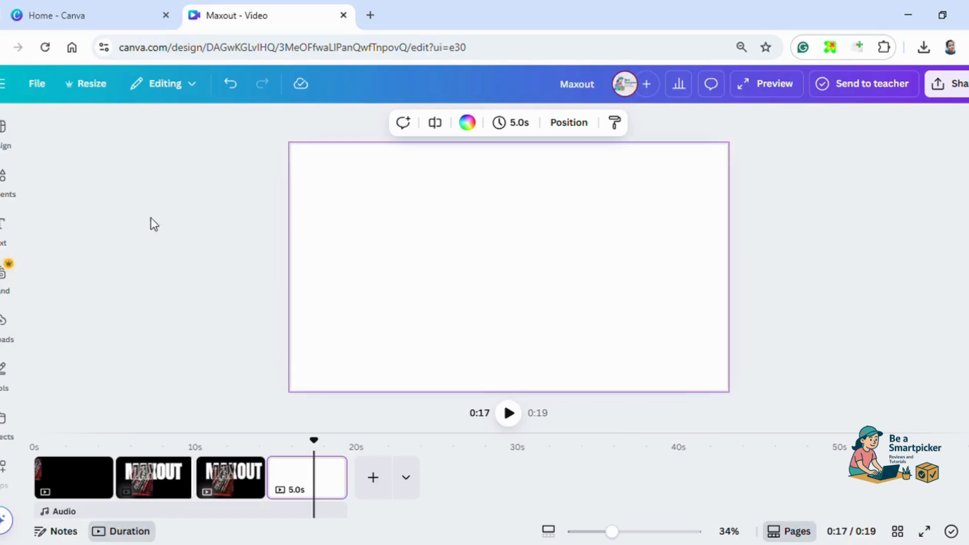
# Place the uploaded black-background product-box video on the blank fourth page and enlarge it to cover the whole page.
pyautogui.click(5, 325)
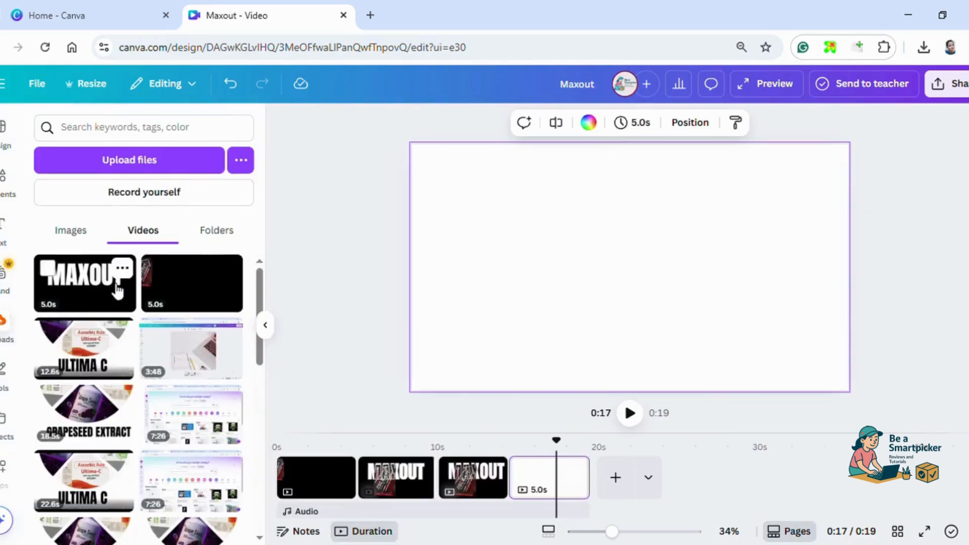
pyautogui.click(176, 299)
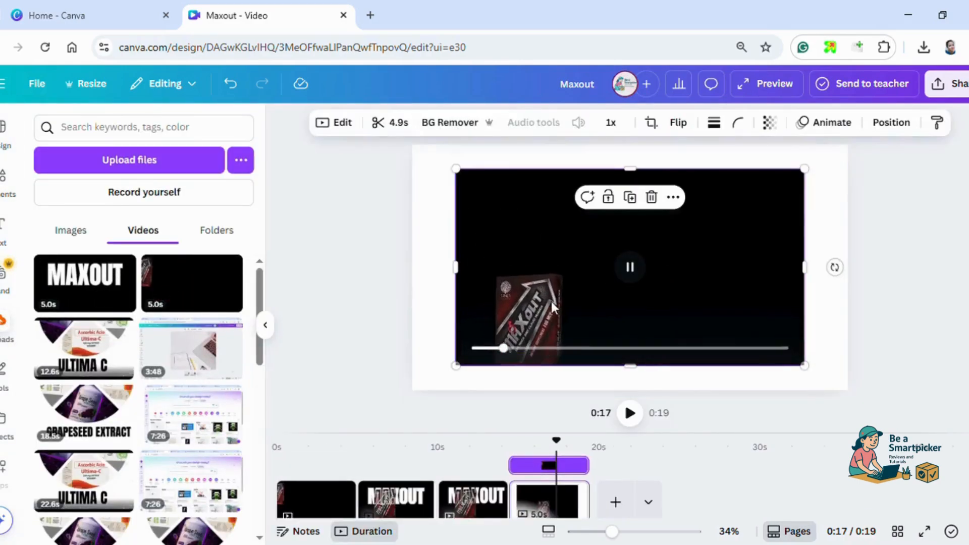
pyautogui.moveTo(461, 177); pyautogui.dragTo(377, 149)
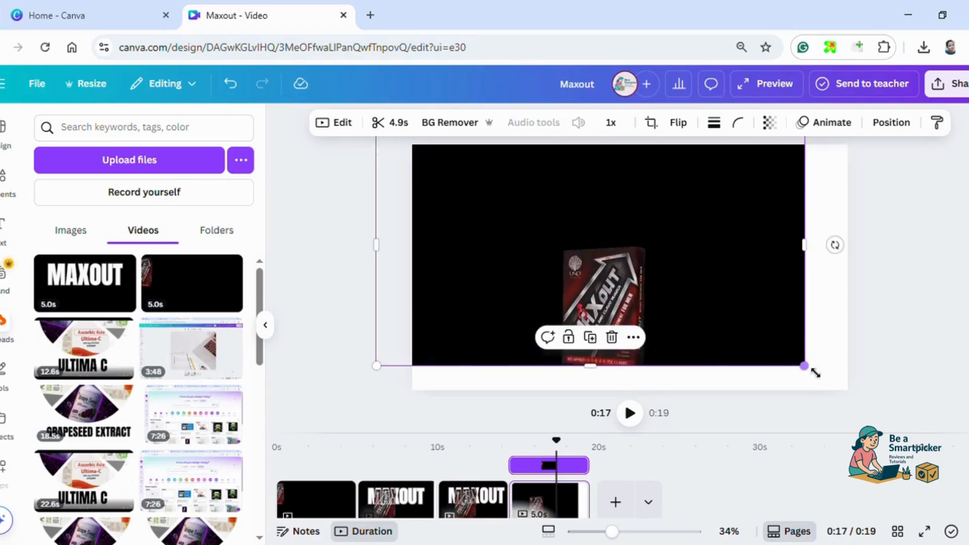
pyautogui.moveTo(815, 374); pyautogui.dragTo(873, 390)
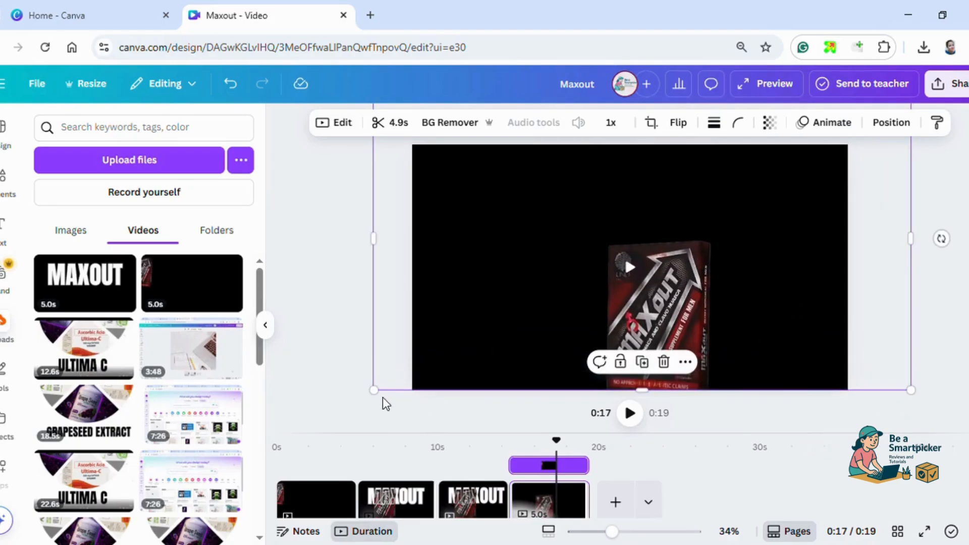
pyautogui.moveTo(374, 391); pyautogui.dragTo(349, 411)
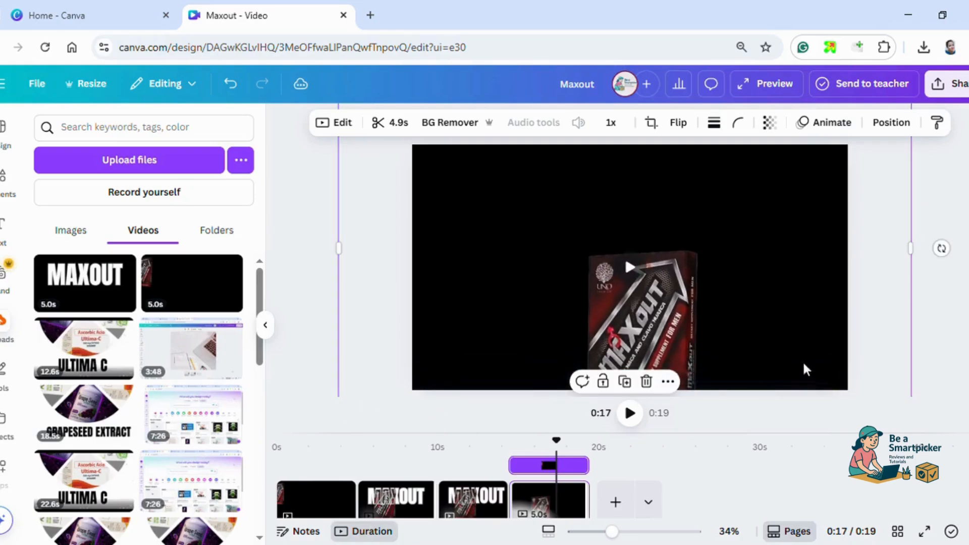
pyautogui.moveTo(774, 342)
pyautogui.mouseDown()
pyautogui.moveTo(783, 317)
pyautogui.moveTo(782, 333)
pyautogui.mouseUp()
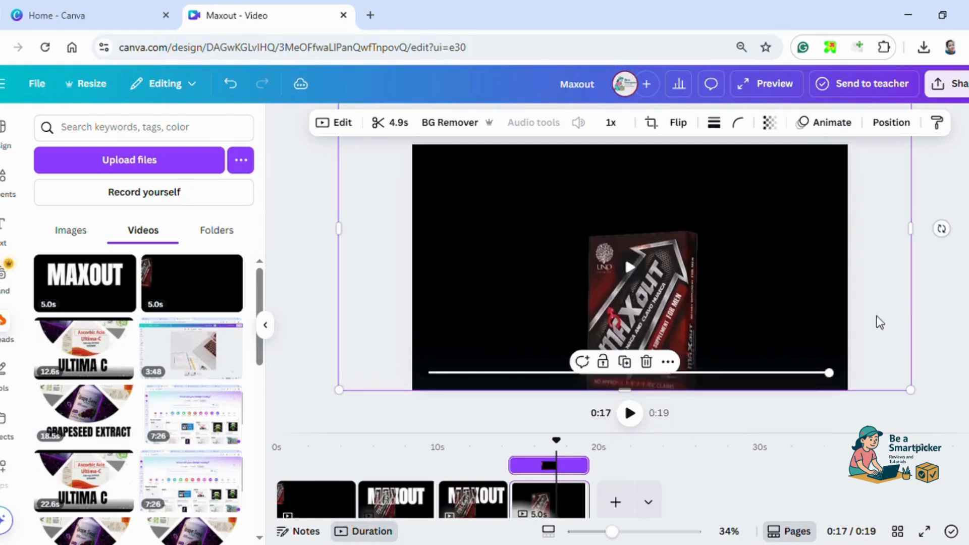
pyautogui.moveTo(922, 400); pyautogui.dragTo(937, 405)
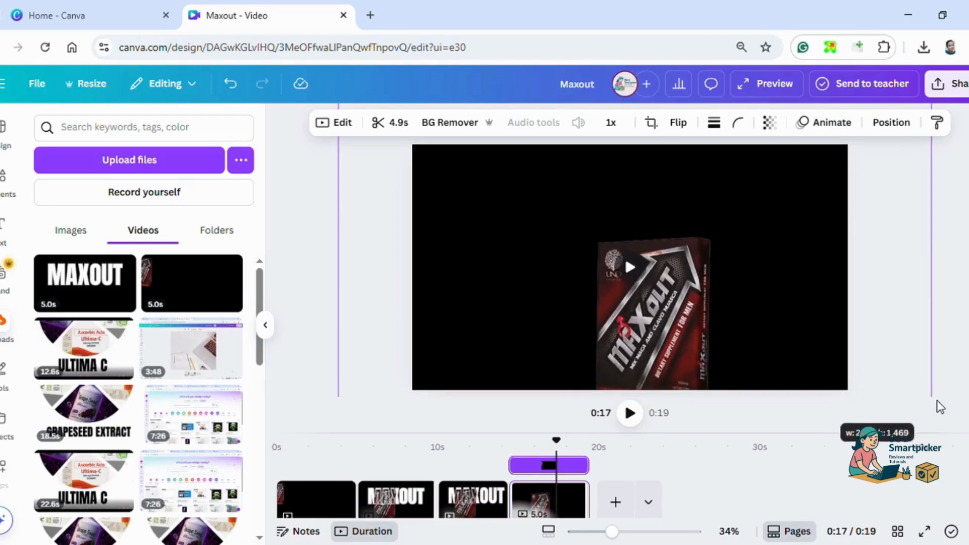
pyautogui.moveTo(811, 318)
pyautogui.mouseDown()
pyautogui.moveTo(811, 326)
pyautogui.moveTo(800, 322)
pyautogui.mouseUp()
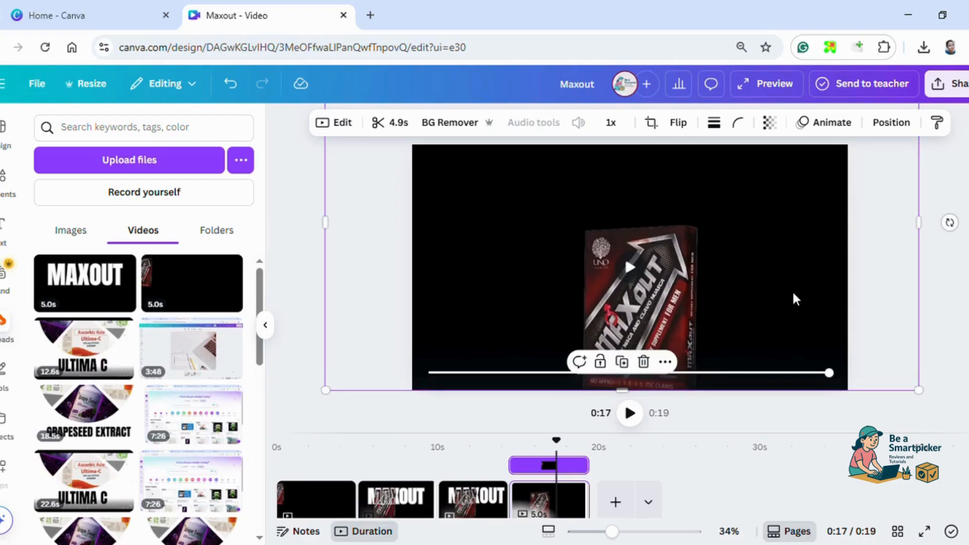
# Duplicate the product-box video on top of itself and remove the background from the copy.
pyautogui.hotkey('ctrl', 'd')
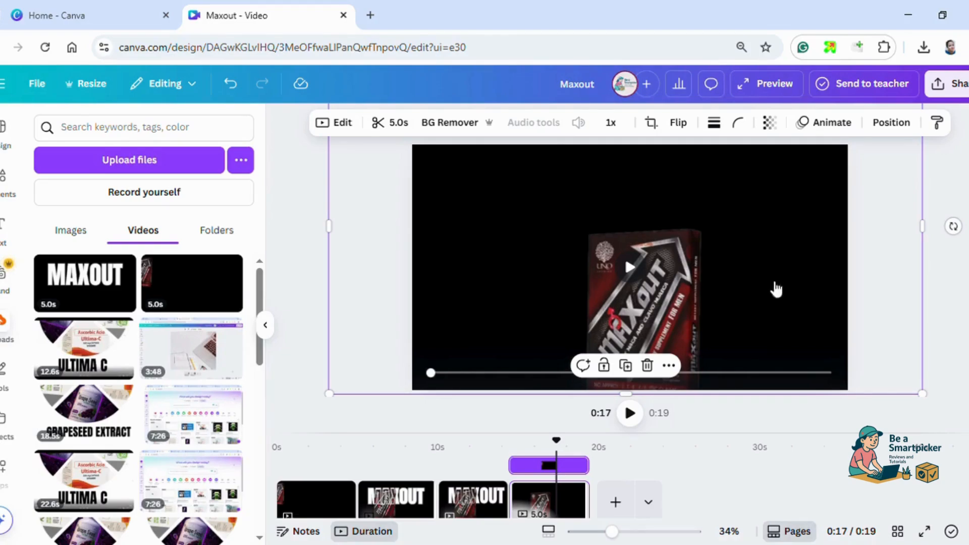
pyautogui.rightClick(774, 287)
pyautogui.moveTo(781, 287)
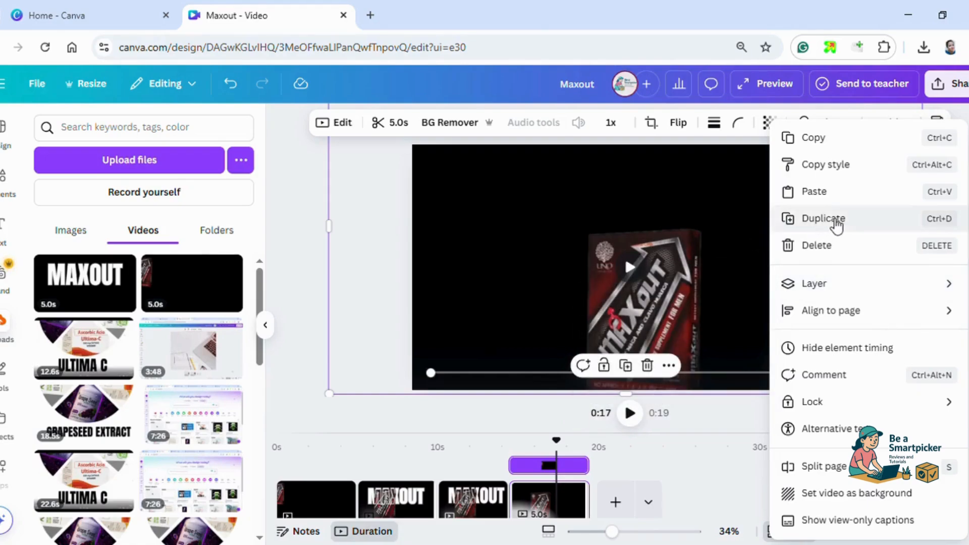
pyautogui.click(740, 248)
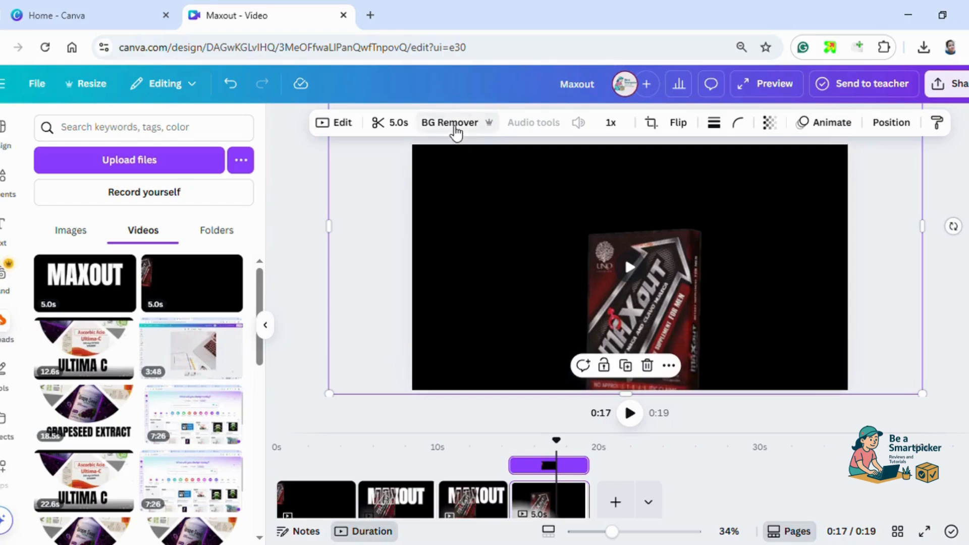
pyautogui.click(456, 132)
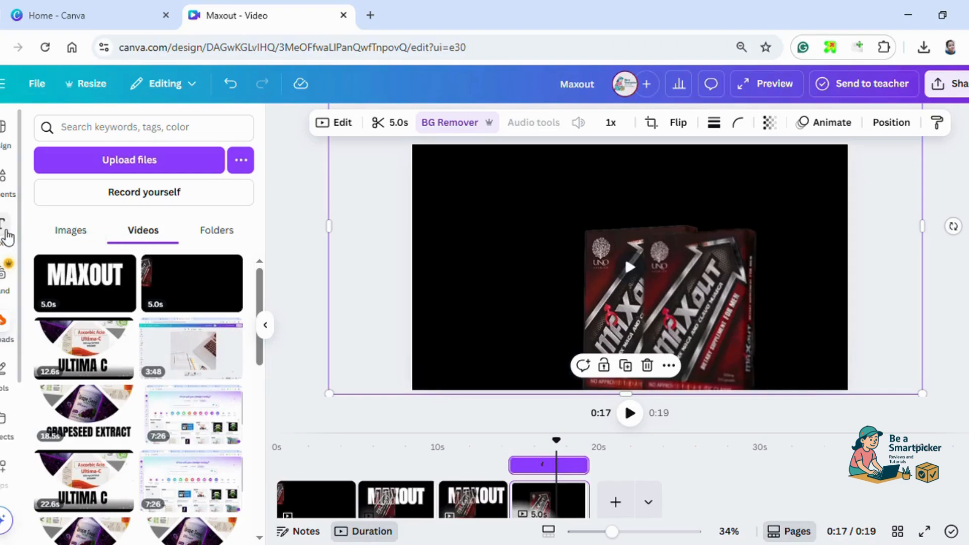
# Add a heading reading MAXOUT and enlarge it across the page to about font size 258.
pyautogui.click(6, 234)
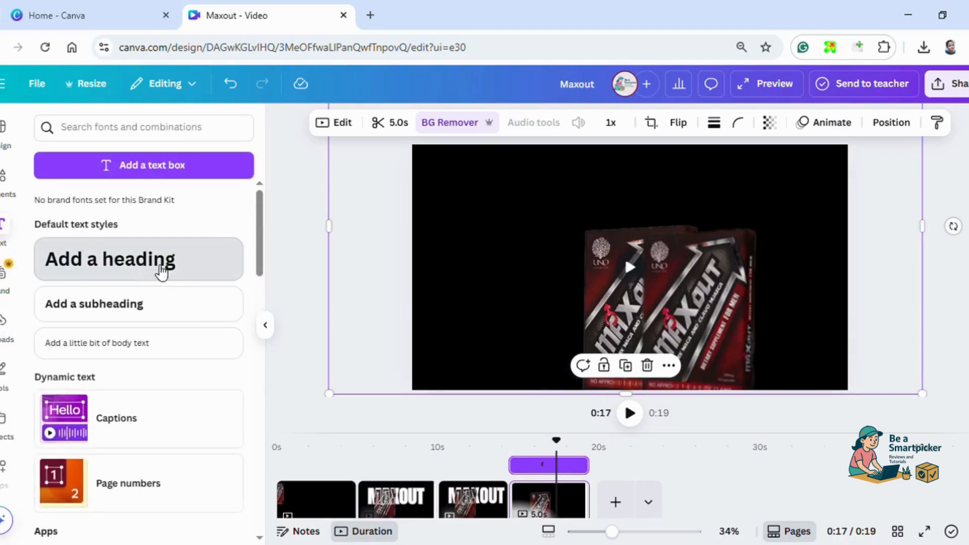
pyautogui.click(161, 271)
pyautogui.write('M')
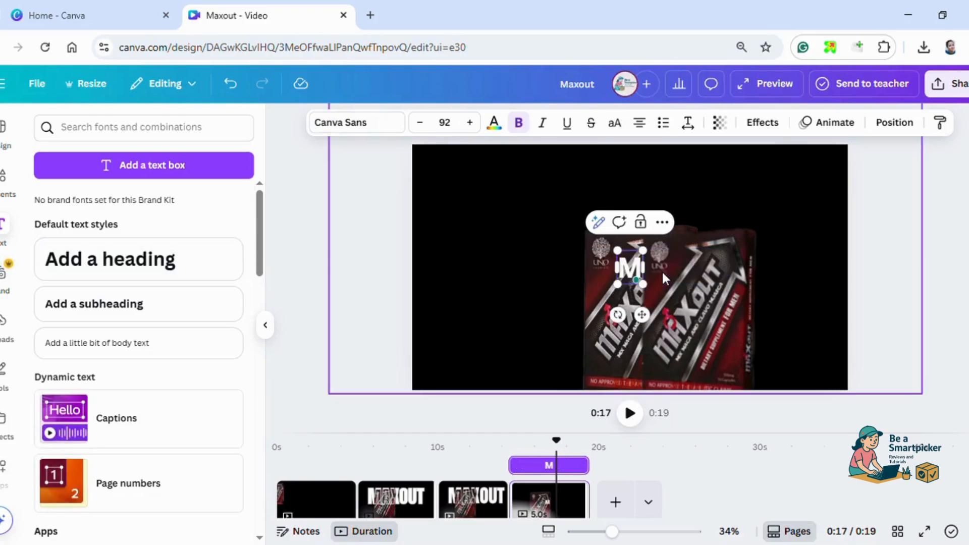
pyautogui.write('AXOUT')
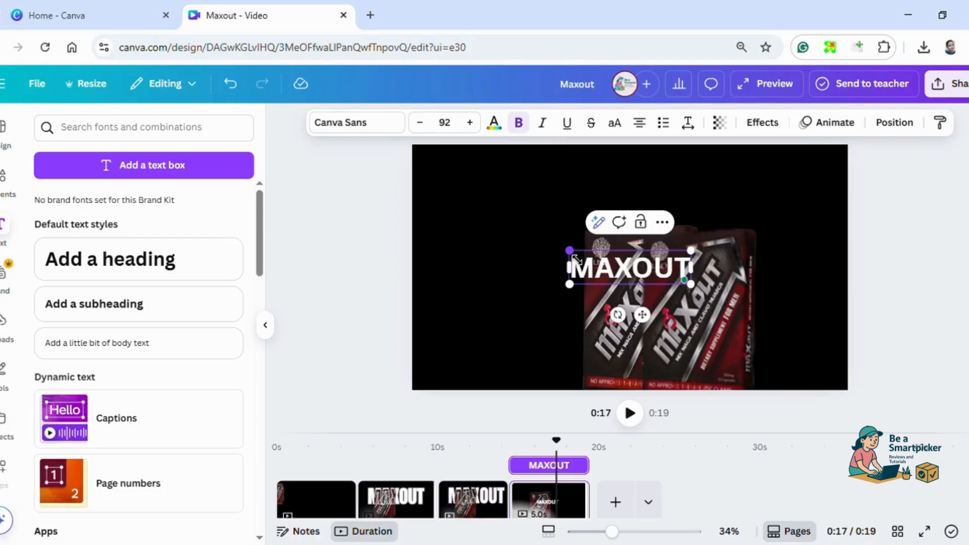
pyautogui.moveTo(576, 259); pyautogui.dragTo(470, 224)
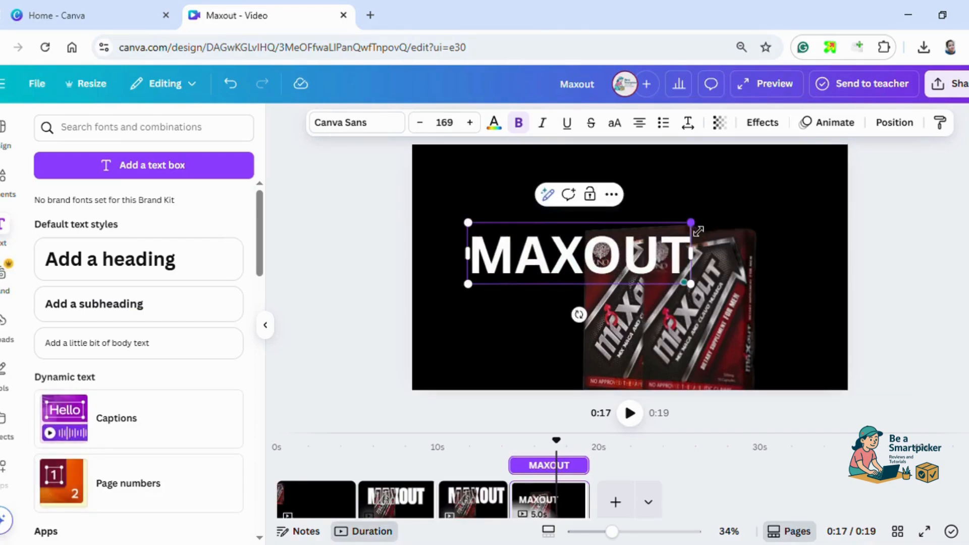
pyautogui.moveTo(698, 231); pyautogui.dragTo(810, 192)
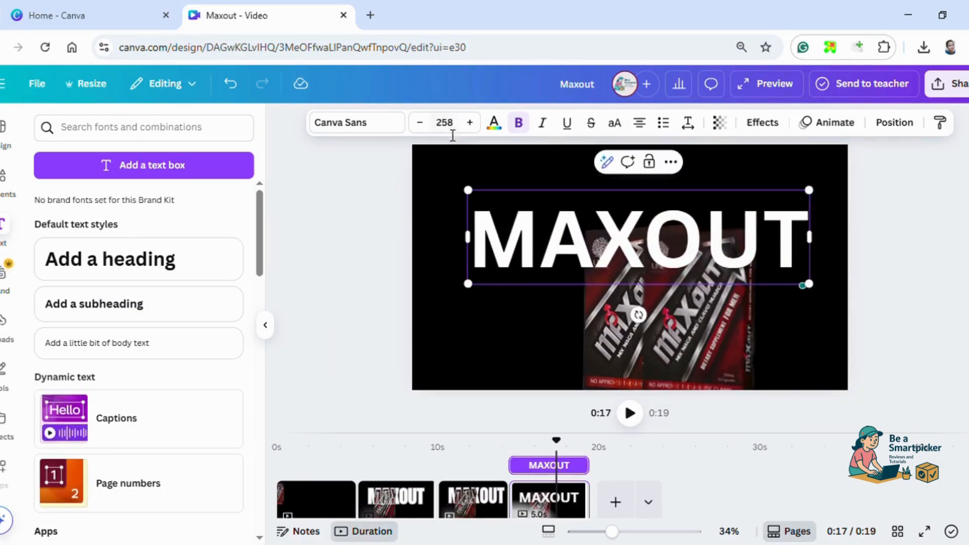
# Change the MAXOUT heading's font to Anton and enlarge it to about size 352.
pyautogui.click(376, 125)
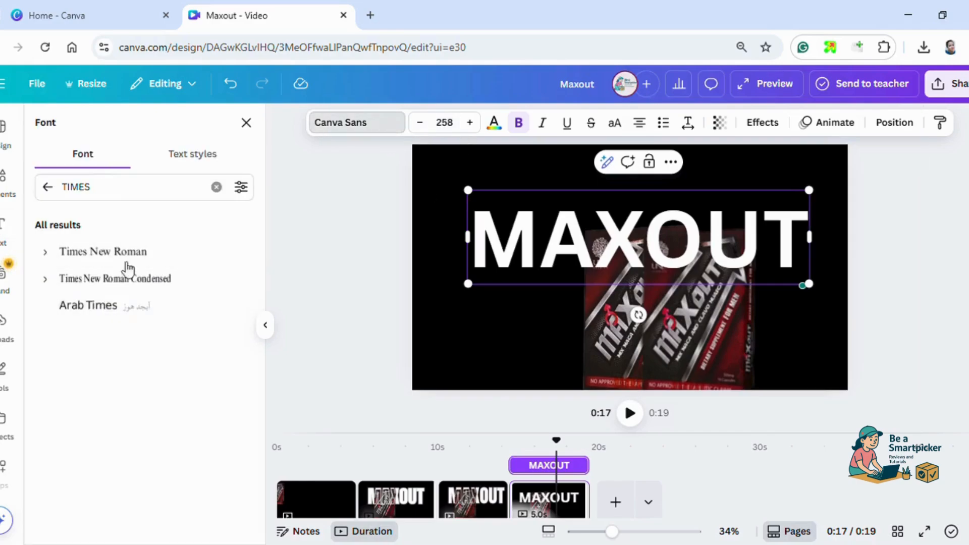
pyautogui.click(330, 132)
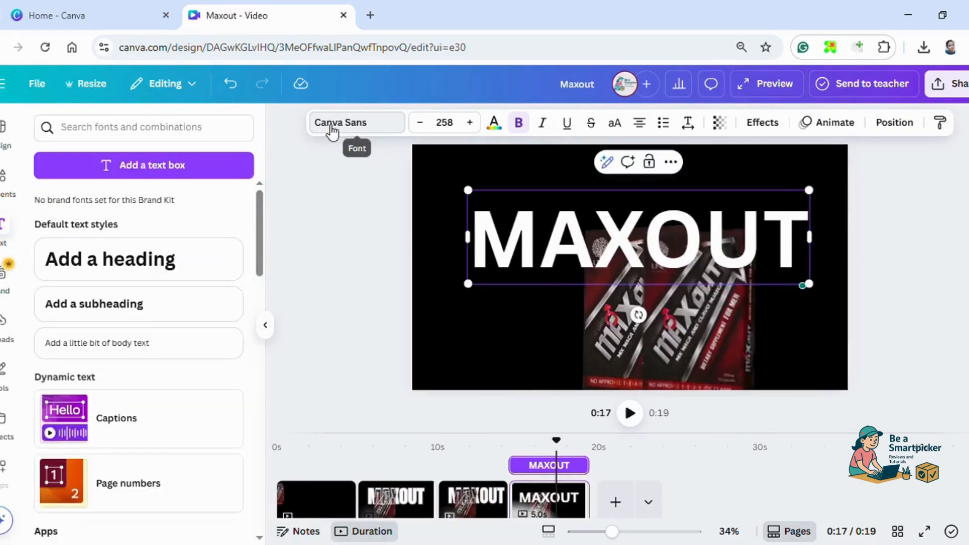
pyautogui.click(345, 129)
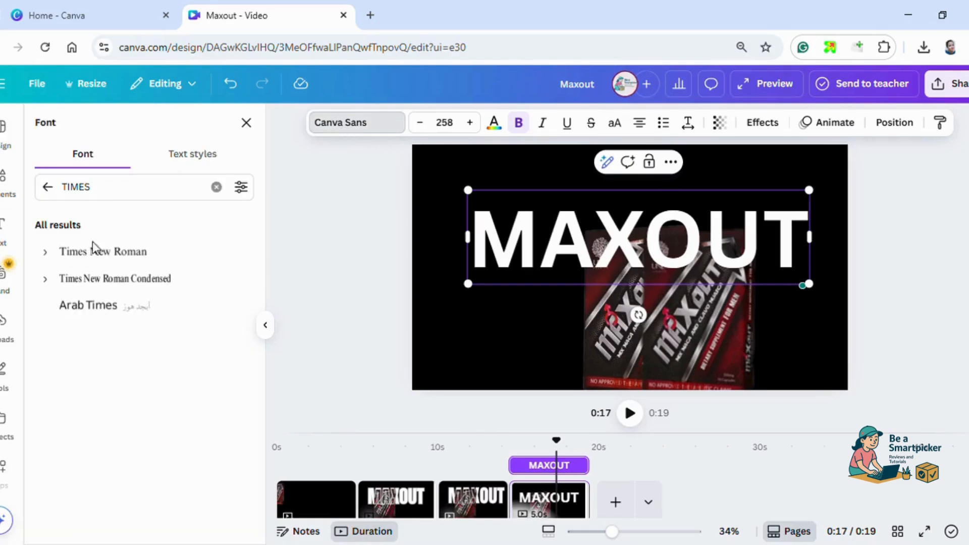
pyautogui.doubleClick(107, 189)
pyautogui.write('ANTON')
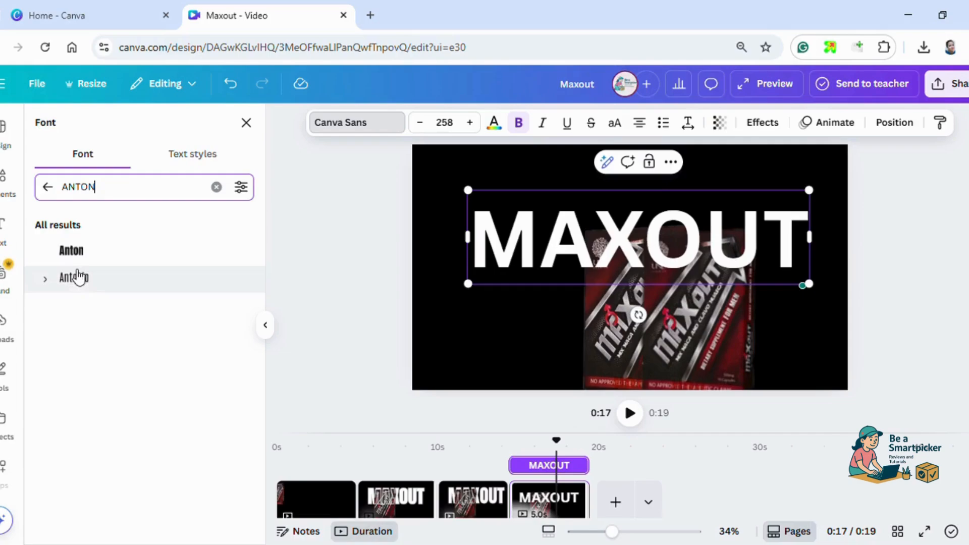
pyautogui.click(71, 250)
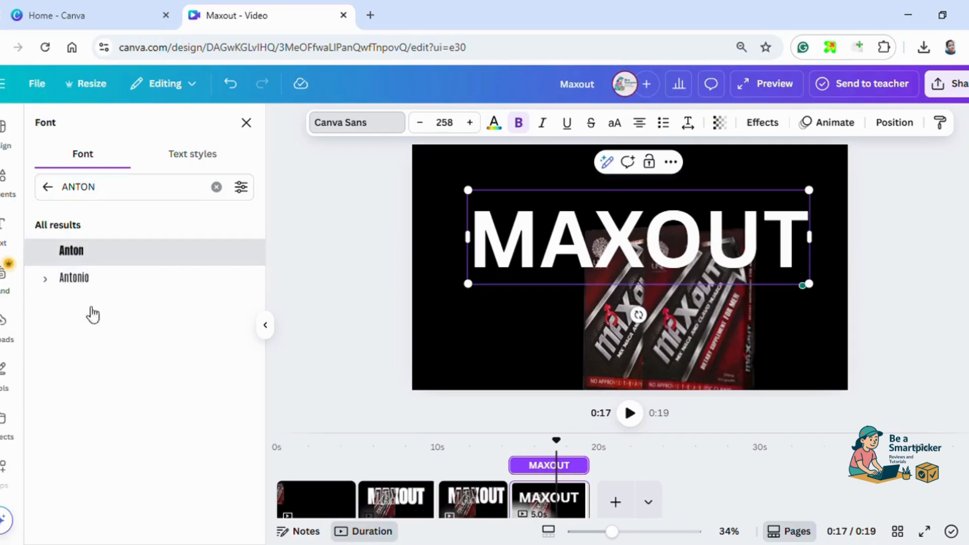
pyautogui.moveTo(529, 197); pyautogui.dragTo(480, 177)
pyautogui.moveTo(765, 293); pyautogui.dragTo(797, 299)
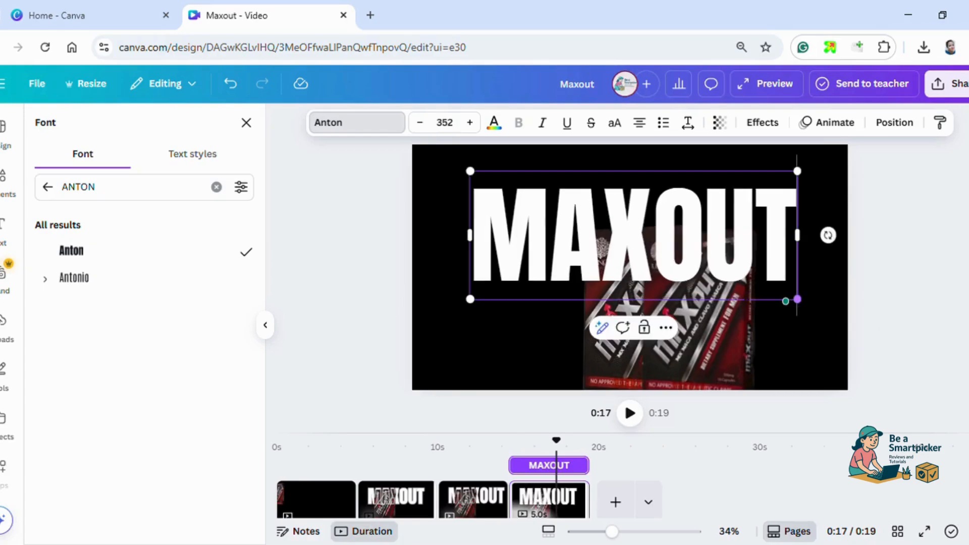
# Align a duplicate of the MAXOUT heading over the original and apply the Hollow effect to the copy.
pyautogui.click(699, 257)
pyautogui.moveTo(695, 256); pyautogui.dragTo(675, 265)
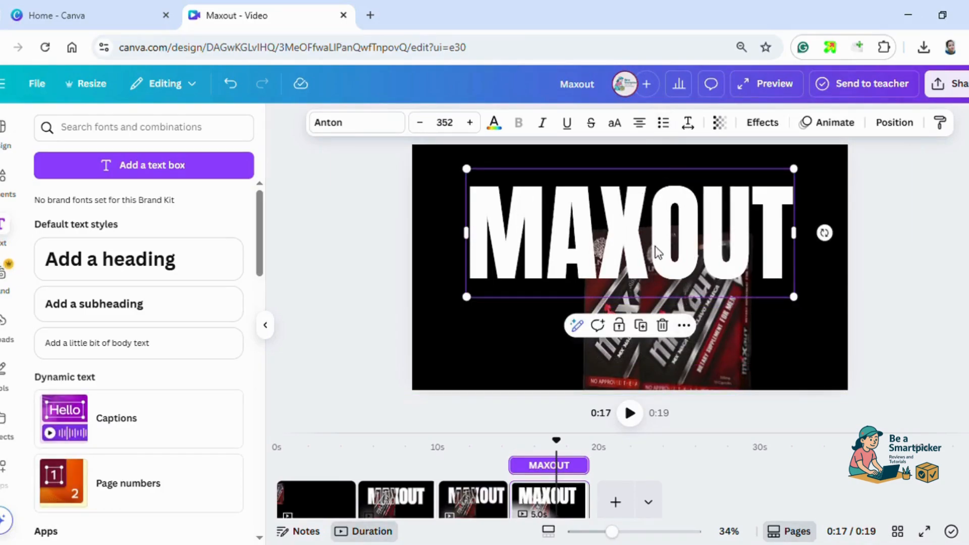
pyautogui.click(762, 122)
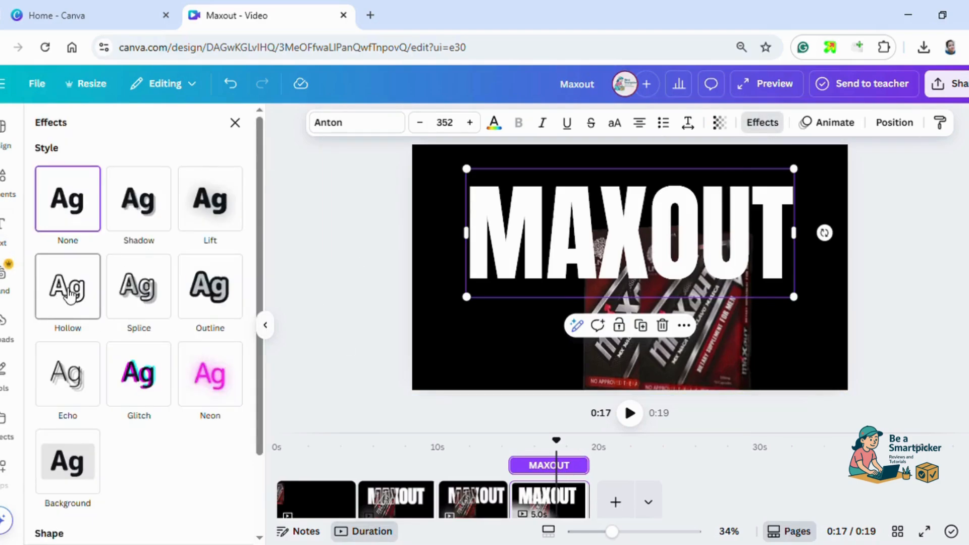
pyautogui.click(70, 296)
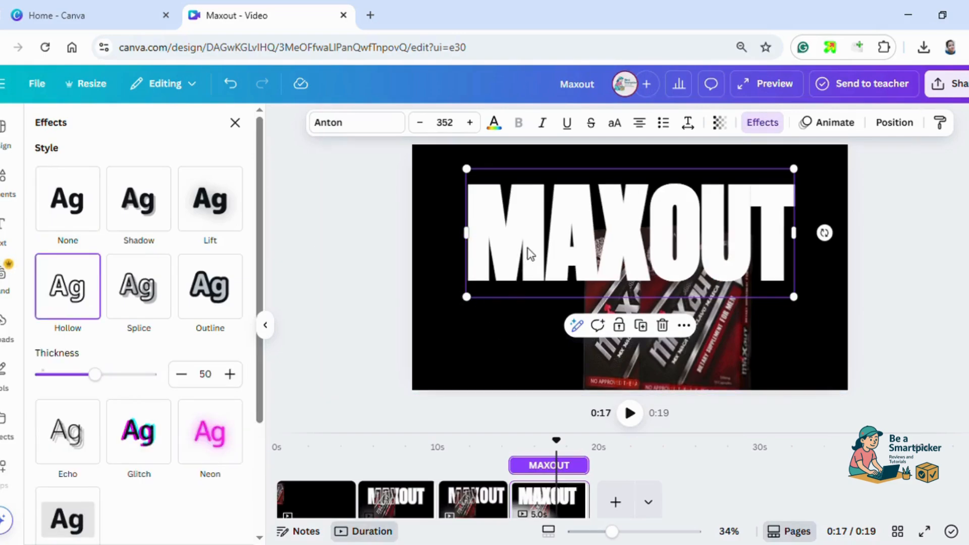
# Move the background-removed video layer between the hollow and solid MAXOUT headings and preview the clip.
pyautogui.rightClick(487, 259)
pyautogui.rightClick(712, 200)
pyautogui.moveTo(757, 296)
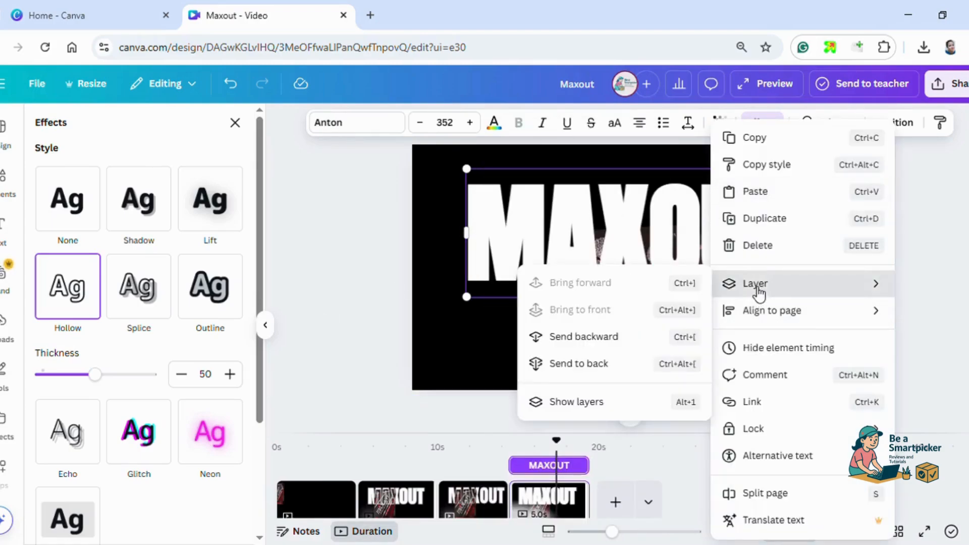
pyautogui.click(608, 404)
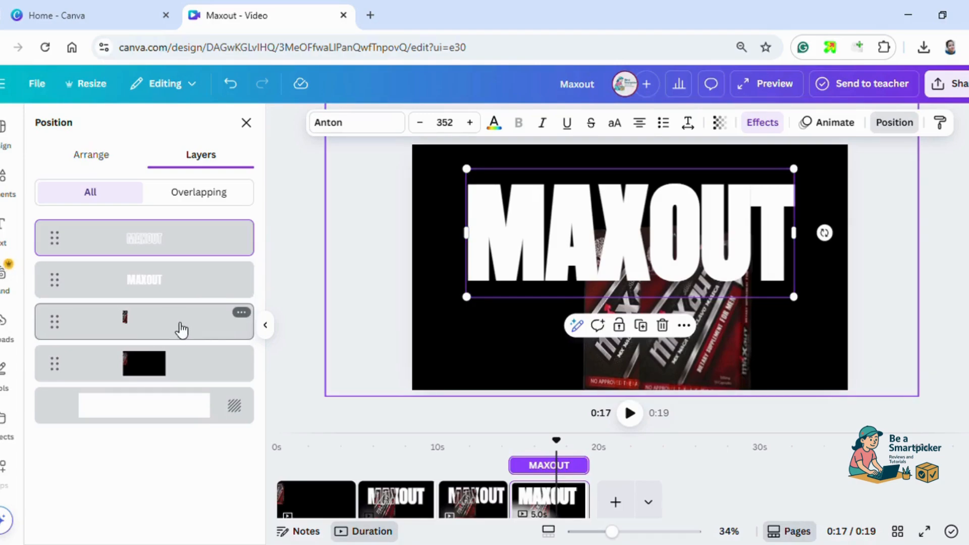
pyautogui.moveTo(180, 327); pyautogui.dragTo(173, 270)
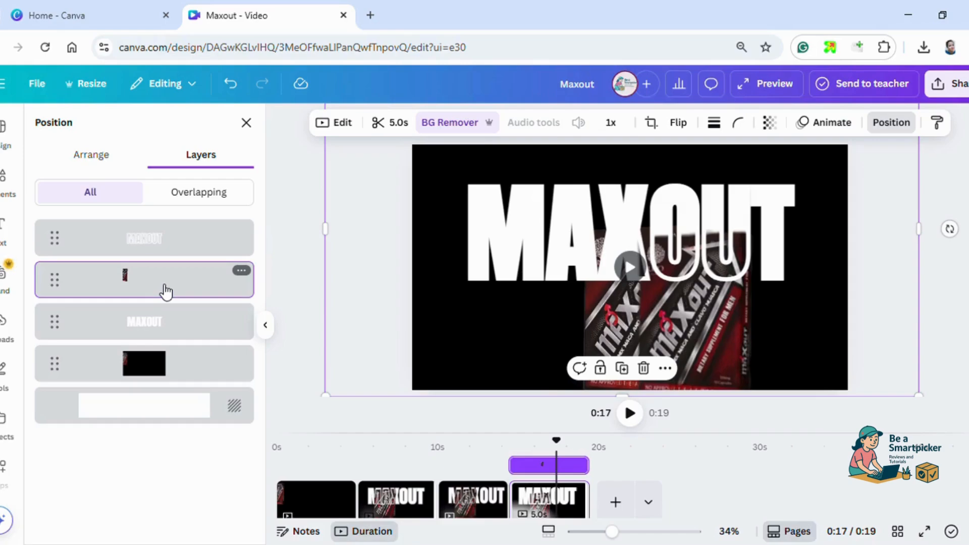
pyautogui.click(632, 271)
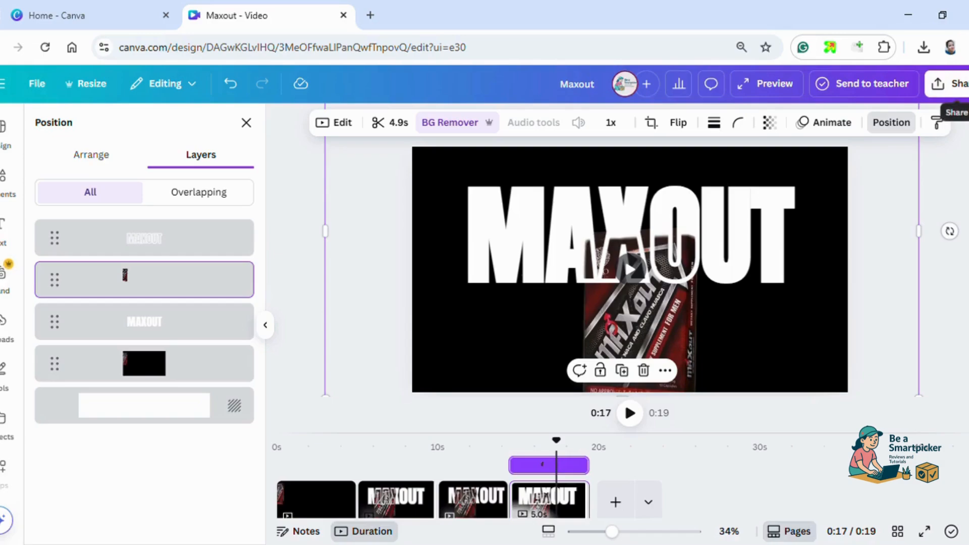
# Download only the current page (Page 4) as an MP4 video and play the downloaded file.
pyautogui.click(951, 83)
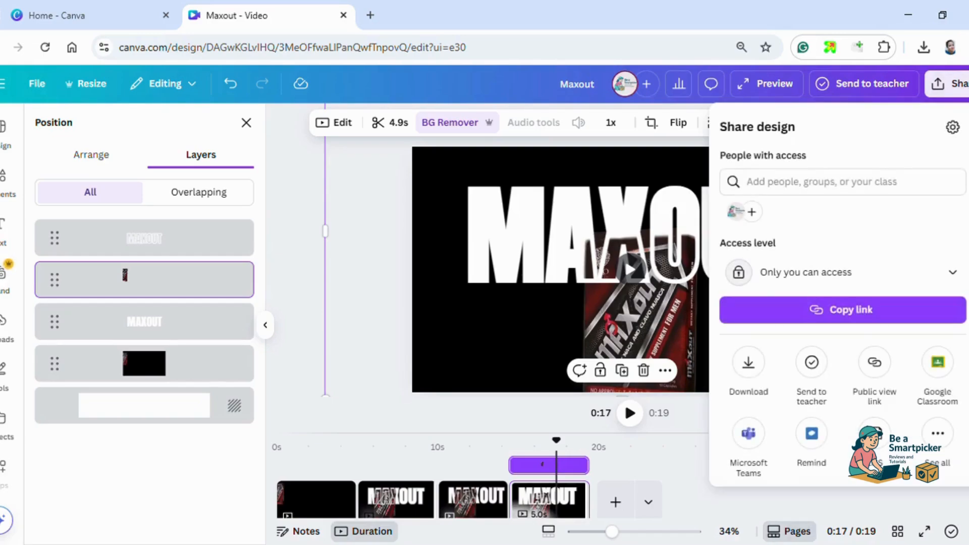
pyautogui.click(748, 364)
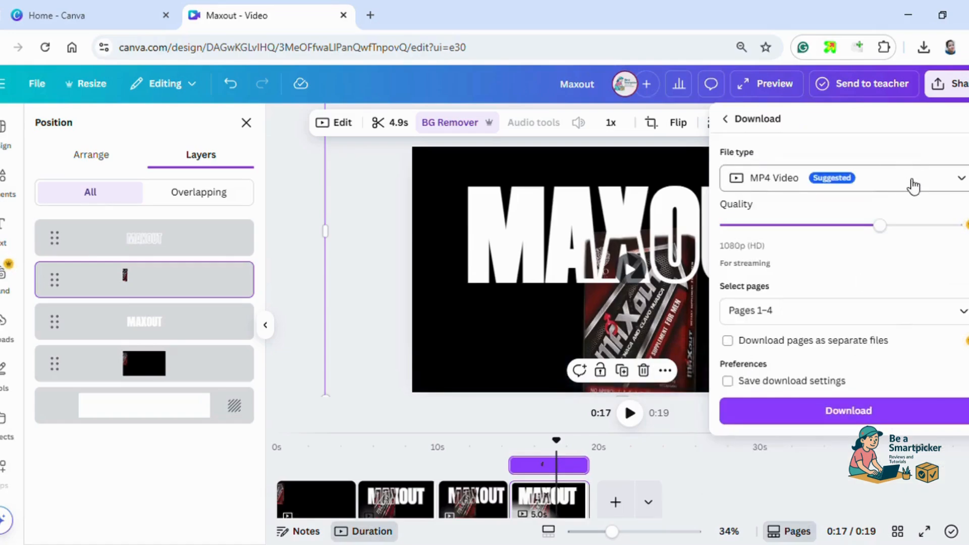
pyautogui.click(964, 318)
pyautogui.click(739, 403)
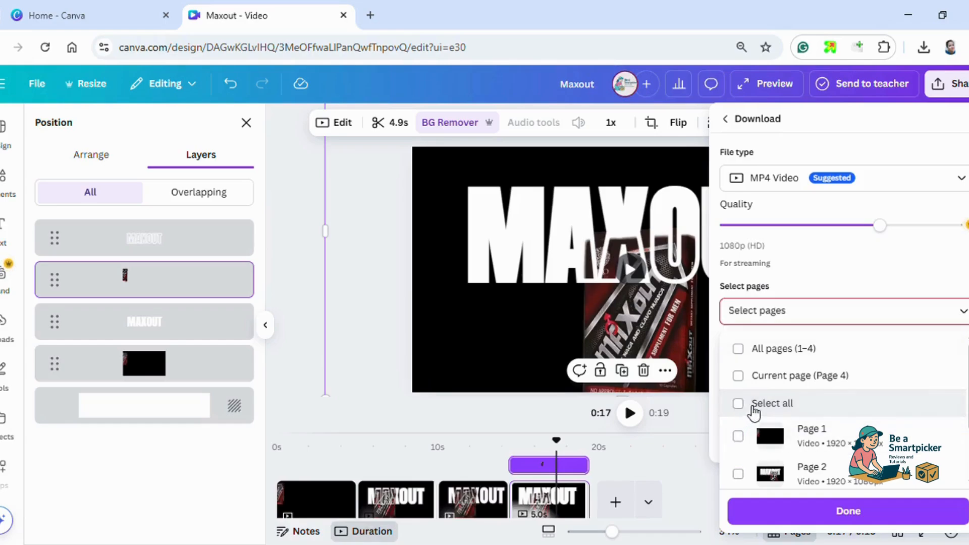
pyautogui.click(743, 378)
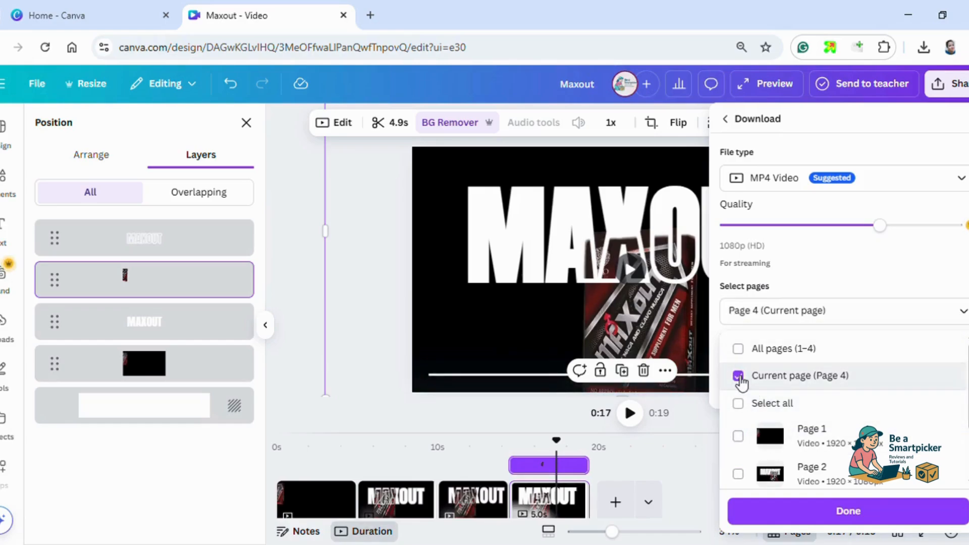
pyautogui.click(848, 511)
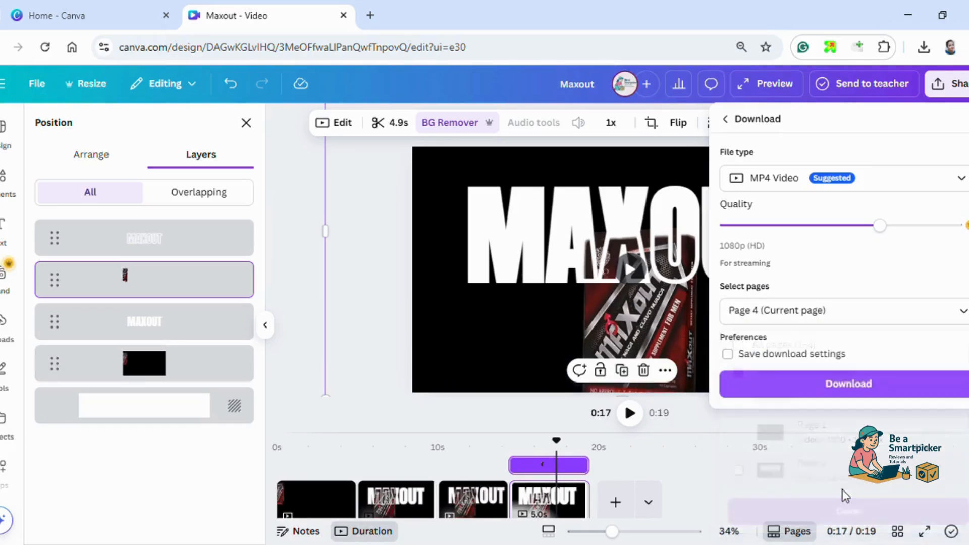
pyautogui.click(818, 396)
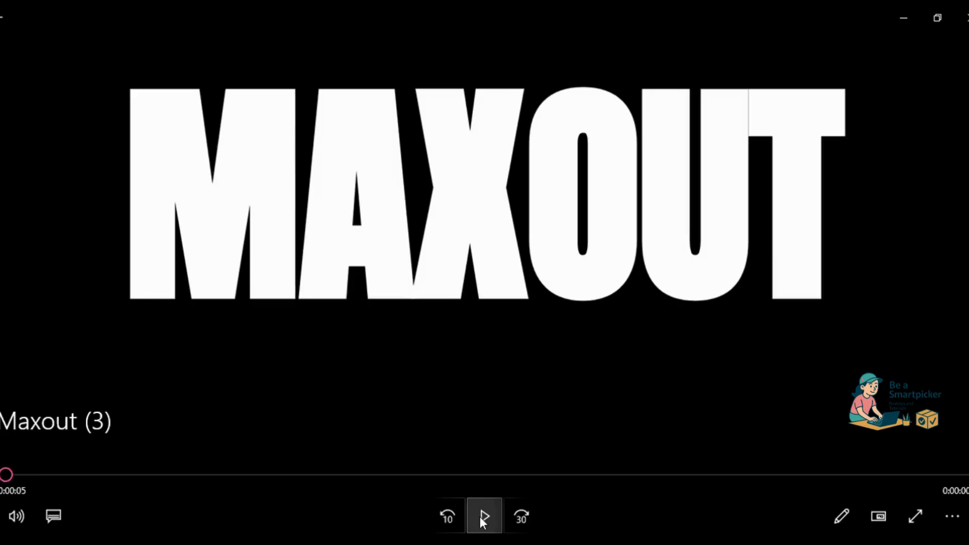
pyautogui.click(484, 516)
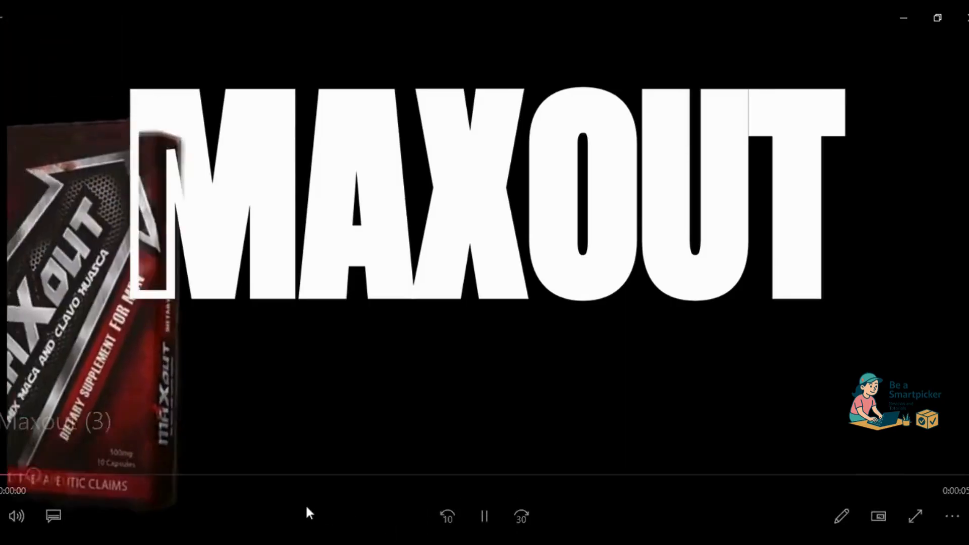